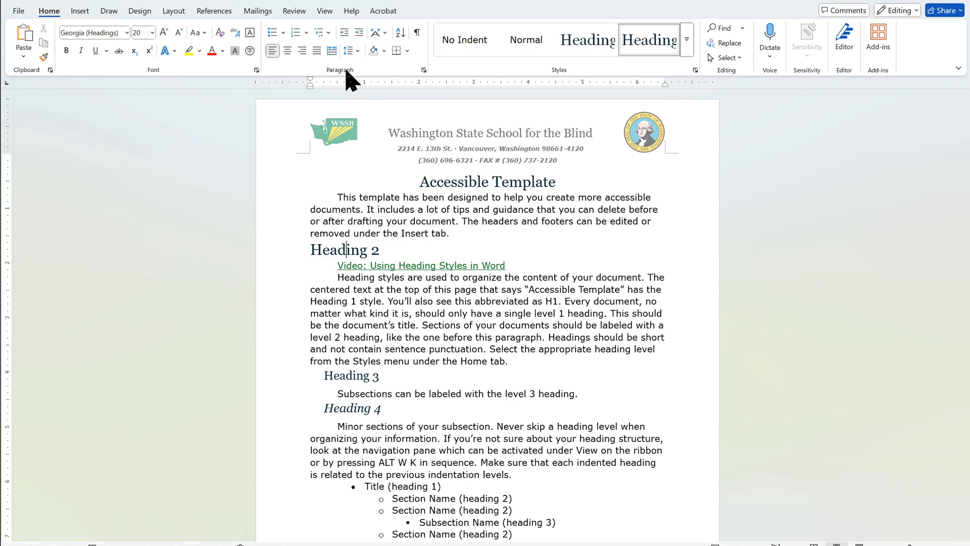
# Add a top border to the "Heading 2" paragraph below the template introduction.
pyautogui.click(407, 51)
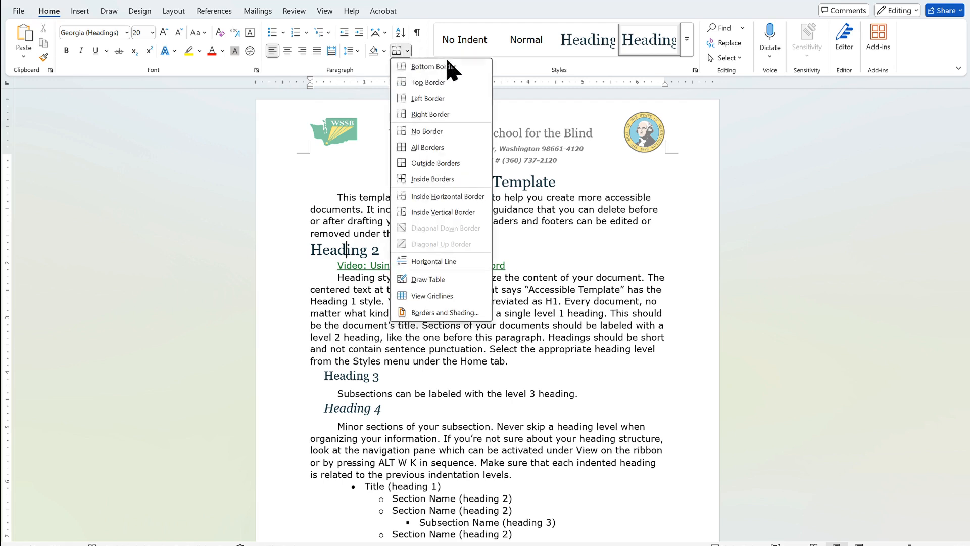
pyautogui.click(468, 85)
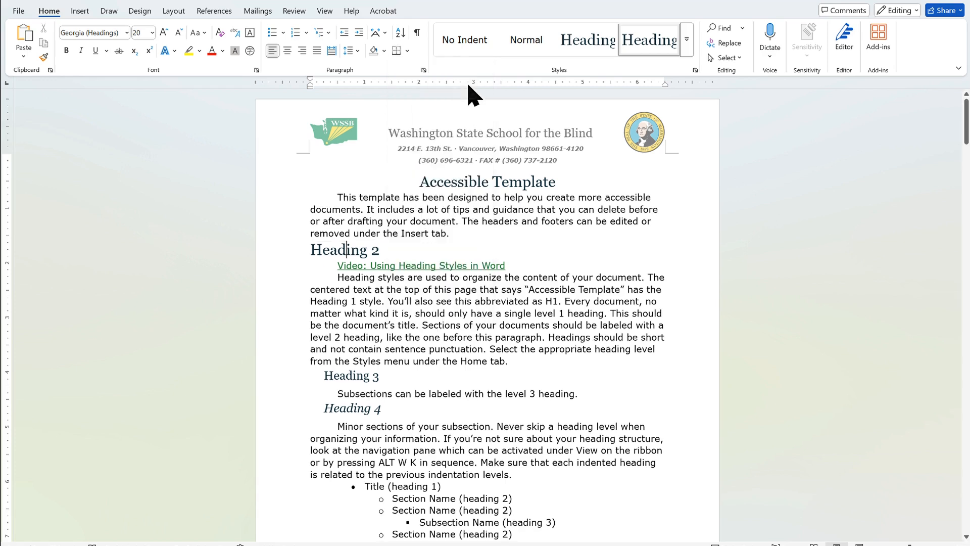
pyautogui.click(572, 251)
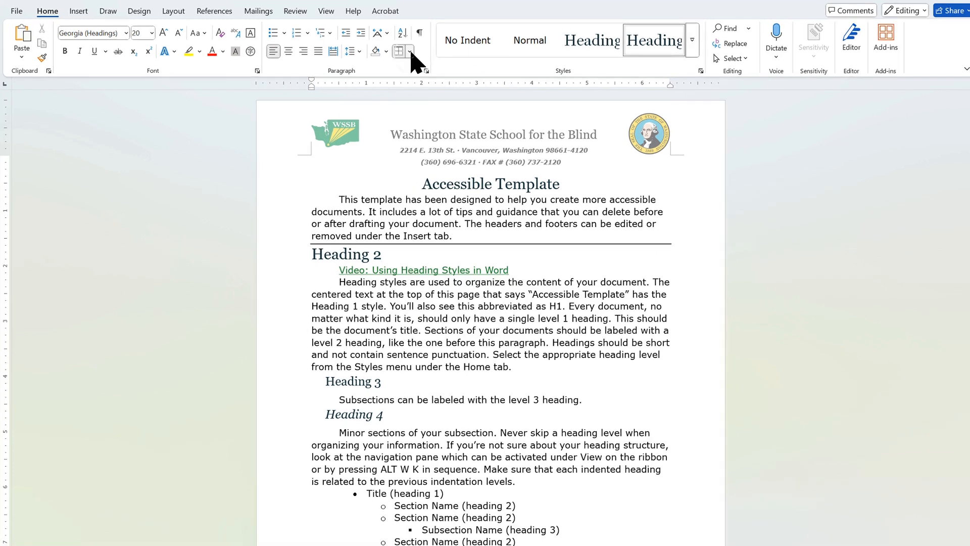
# Set the Heading 2 top border's distance from the text to 12 pt, keeping the Automatic color and 1 pt width.
pyautogui.click(411, 52)
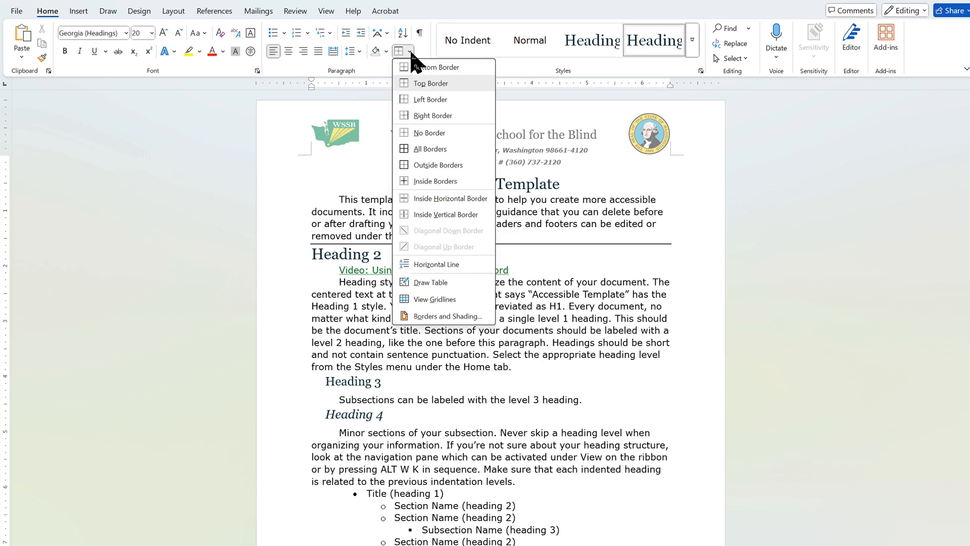
pyautogui.click(439, 317)
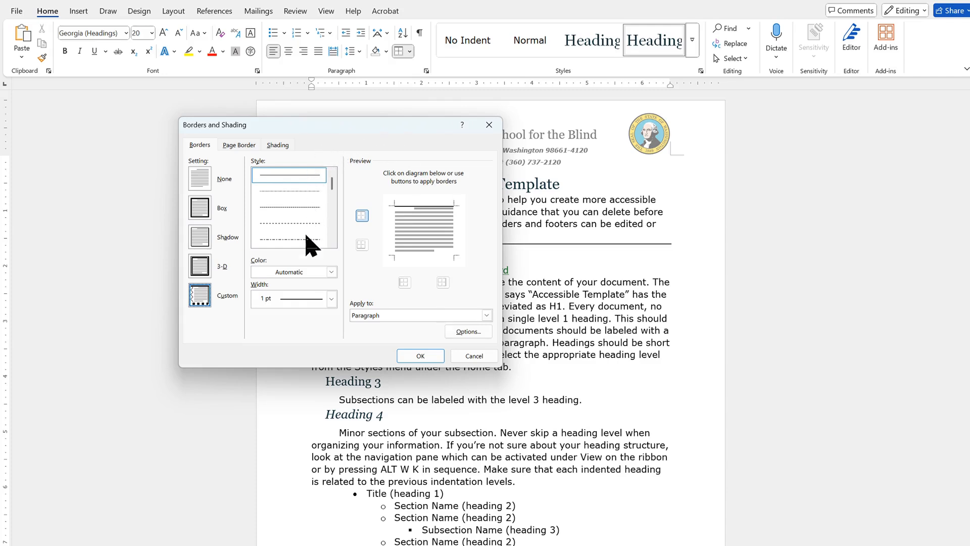
pyautogui.click(313, 276)
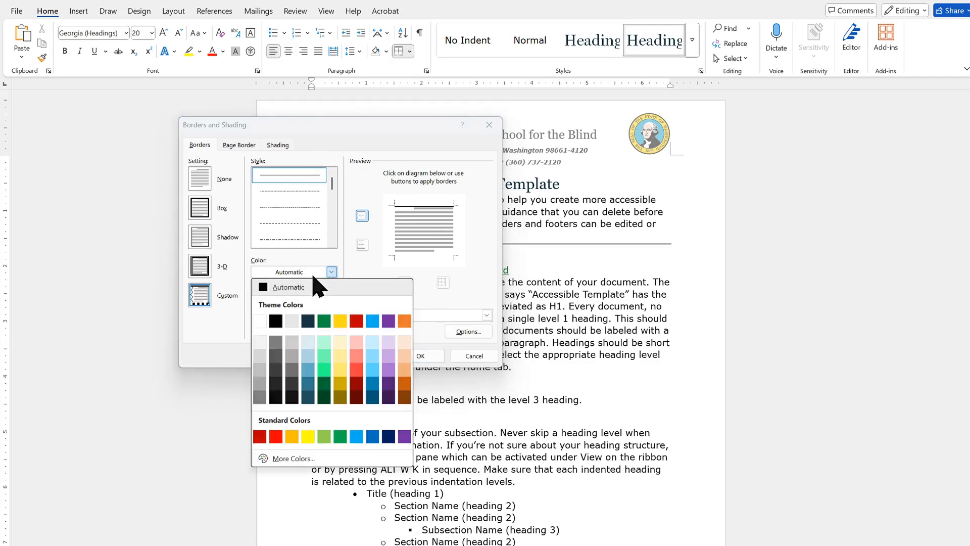
pyautogui.click(316, 286)
pyautogui.click(313, 299)
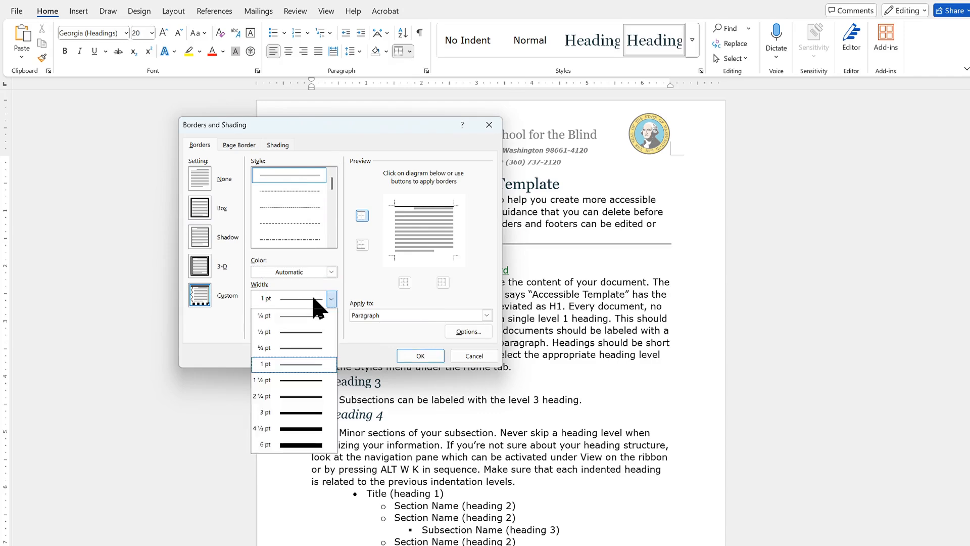
pyautogui.click(313, 298)
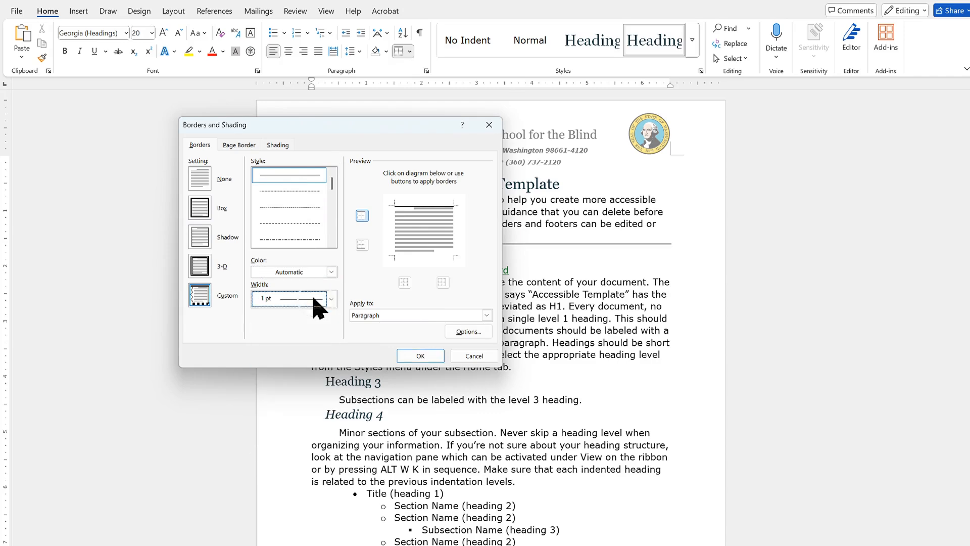
pyautogui.click(468, 332)
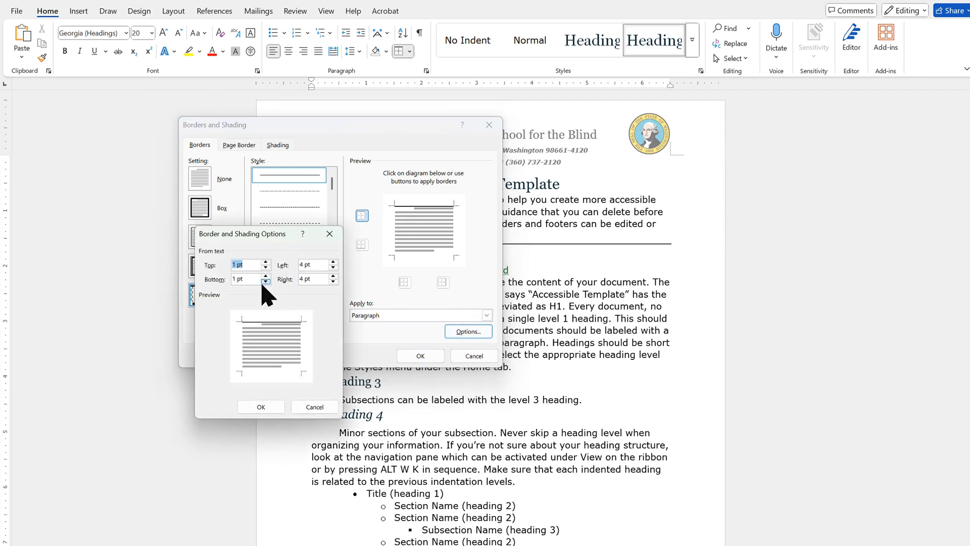
pyautogui.write('12')
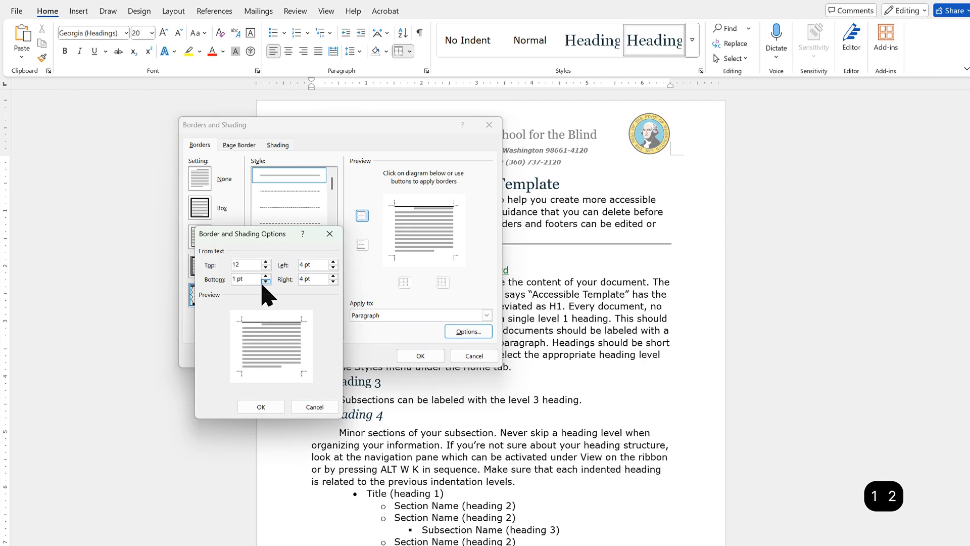
pyautogui.click(261, 407)
pyautogui.click(420, 357)
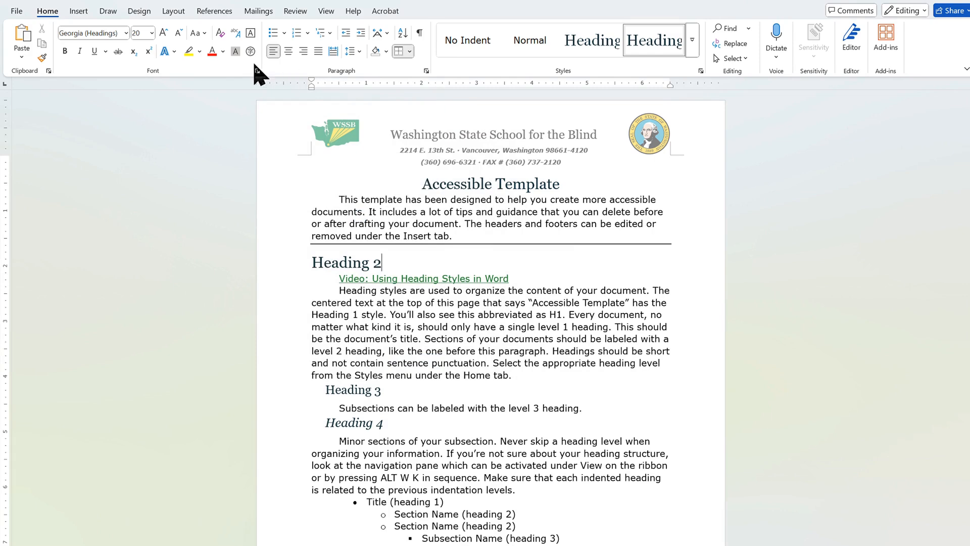
# Set the paragraph spacing before Heading 2 to 12 pt.
pyautogui.click(169, 11)
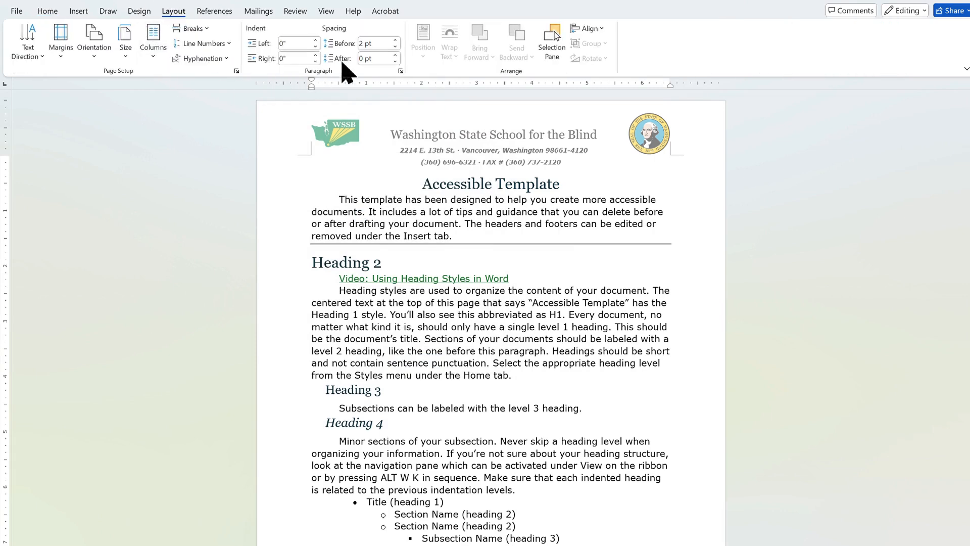
pyautogui.click(378, 43)
pyautogui.write('12')
pyautogui.press('Tab')
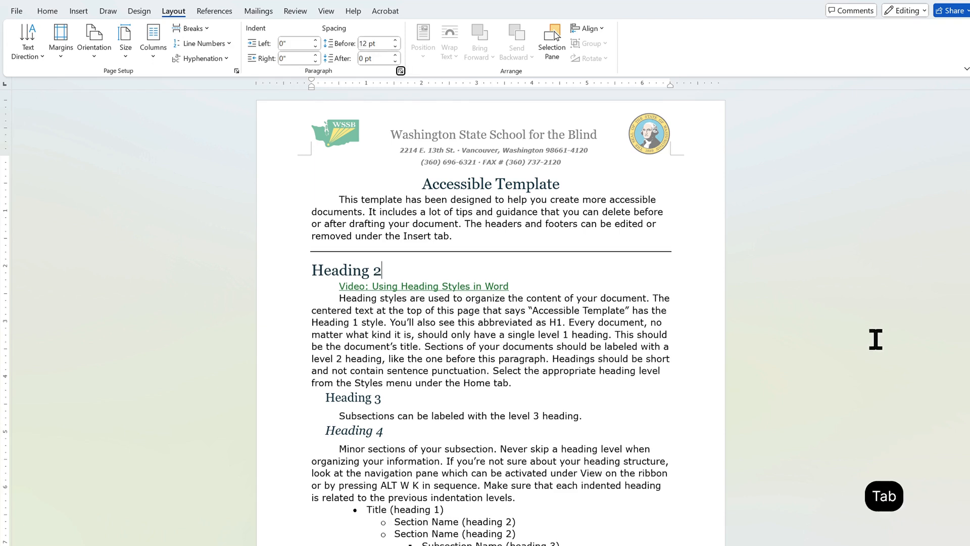
pyautogui.hotkey('alt', 'Tab')
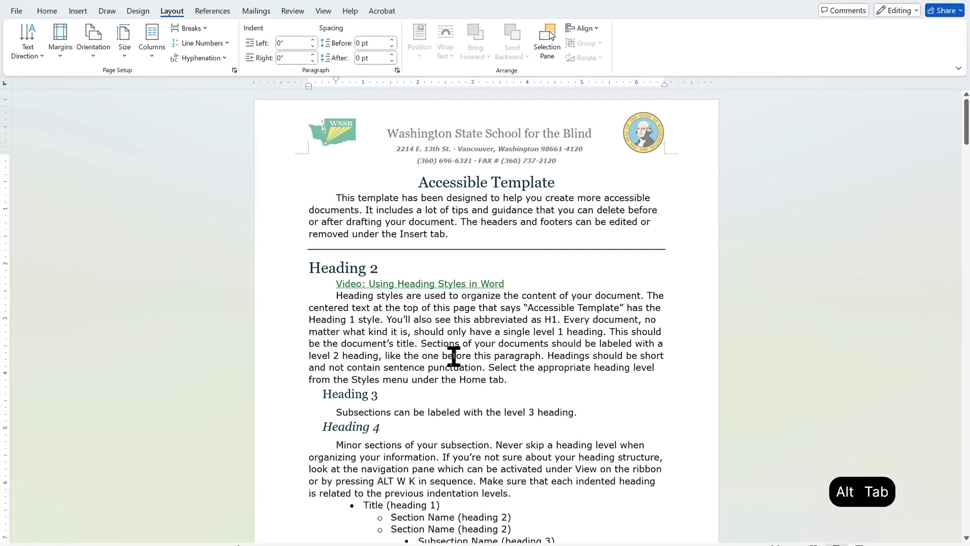
# Update the Heading 2 style to match the formatting of the bordered Heading 2 paragraph.
pyautogui.click(355, 267)
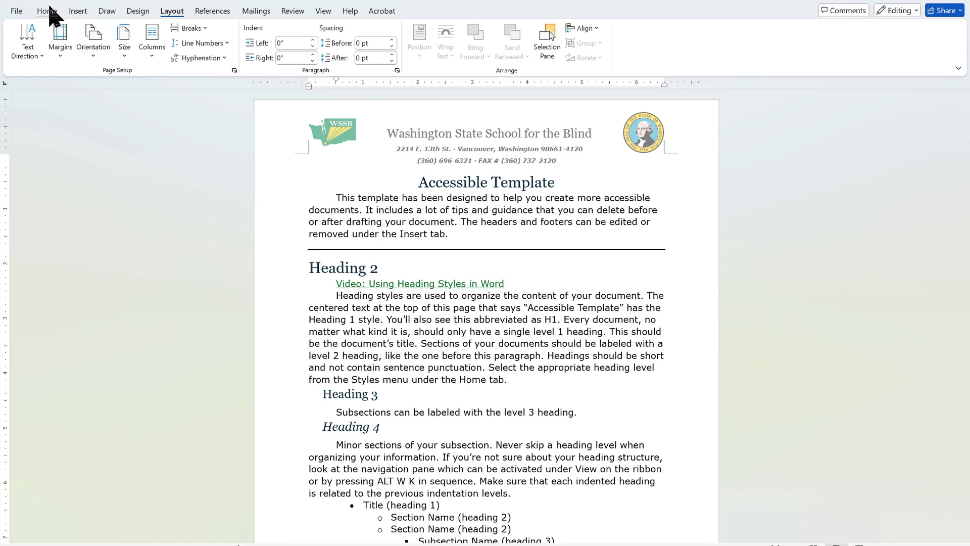
pyautogui.click(47, 11)
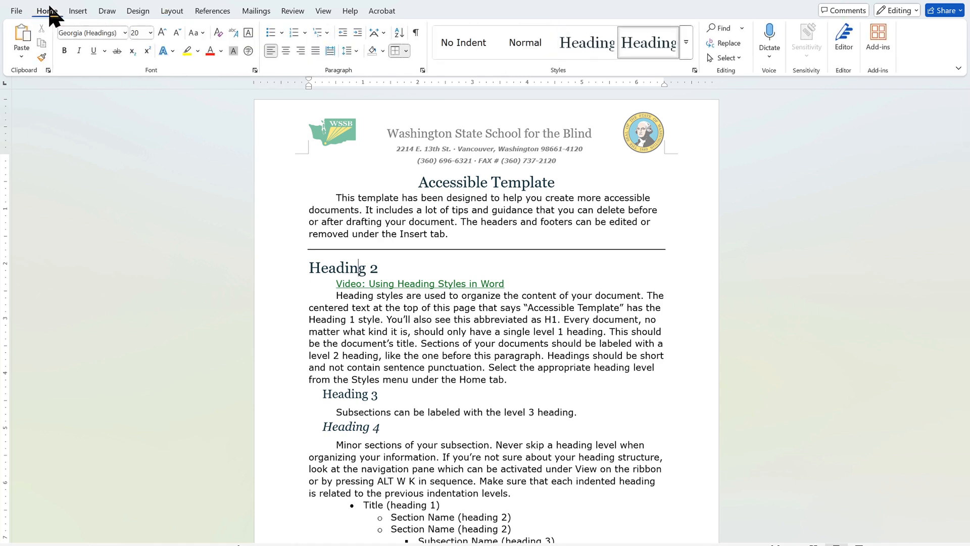
pyautogui.rightClick(656, 49)
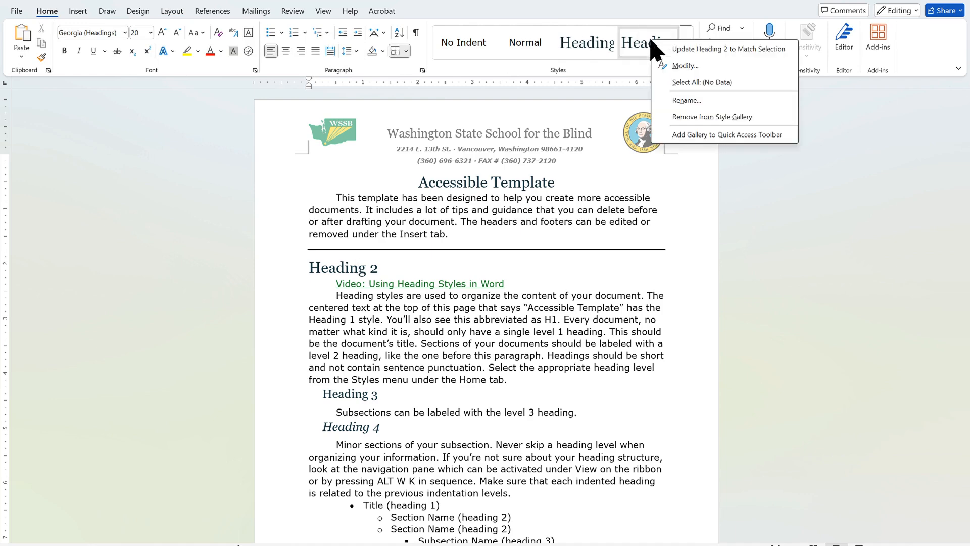
pyautogui.click(692, 49)
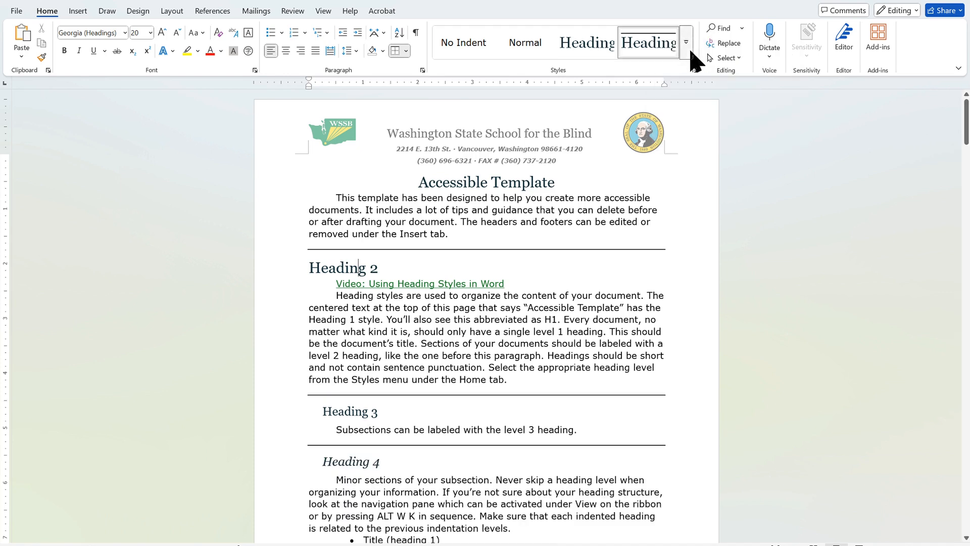
# Remove the top border from the Heading 3 paragraph and update the Heading 3 style to match it.
pyautogui.click(369, 413)
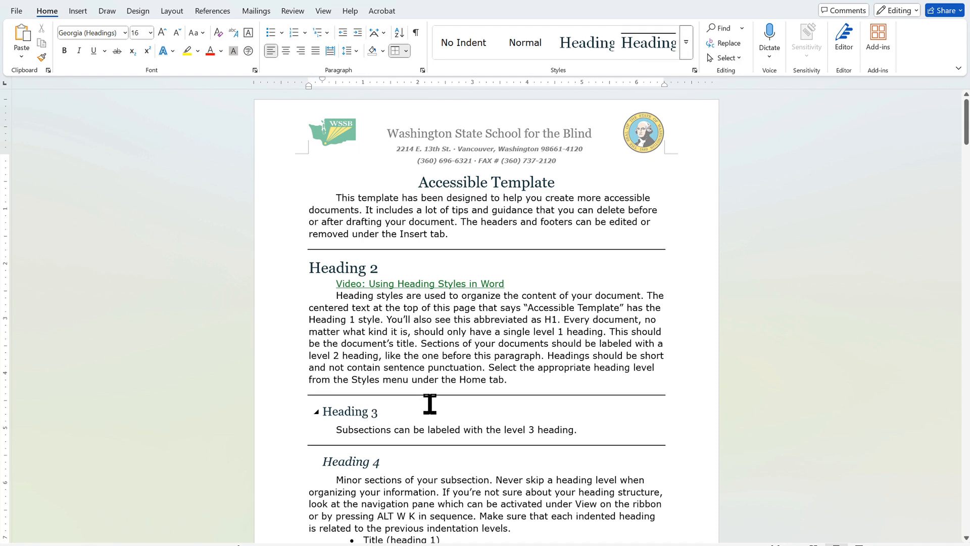
pyautogui.click(395, 51)
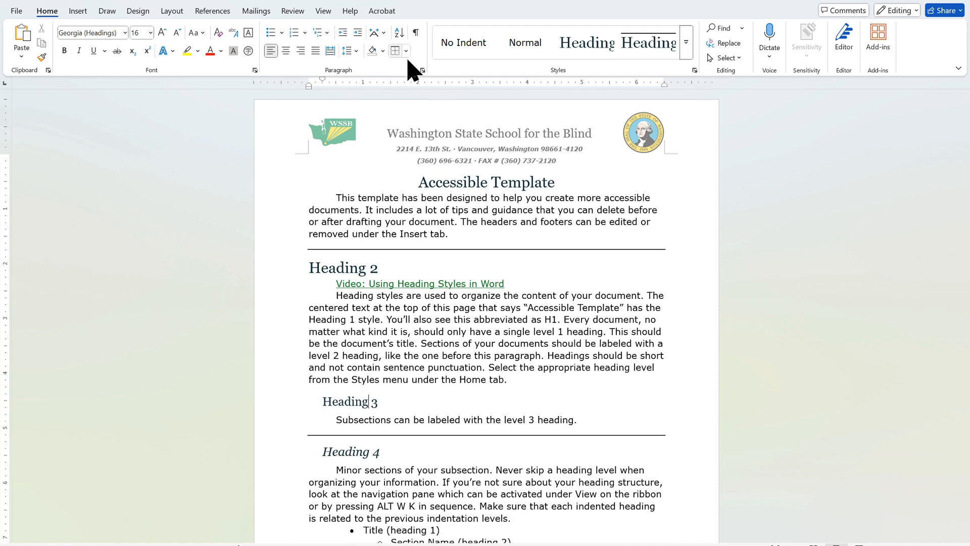
pyautogui.click(687, 46)
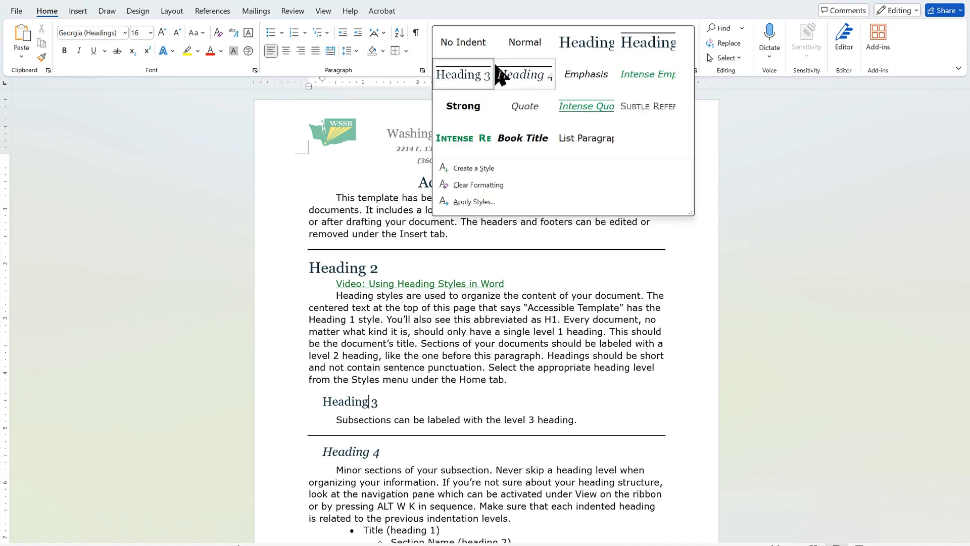
pyautogui.rightClick(452, 83)
pyautogui.click(464, 86)
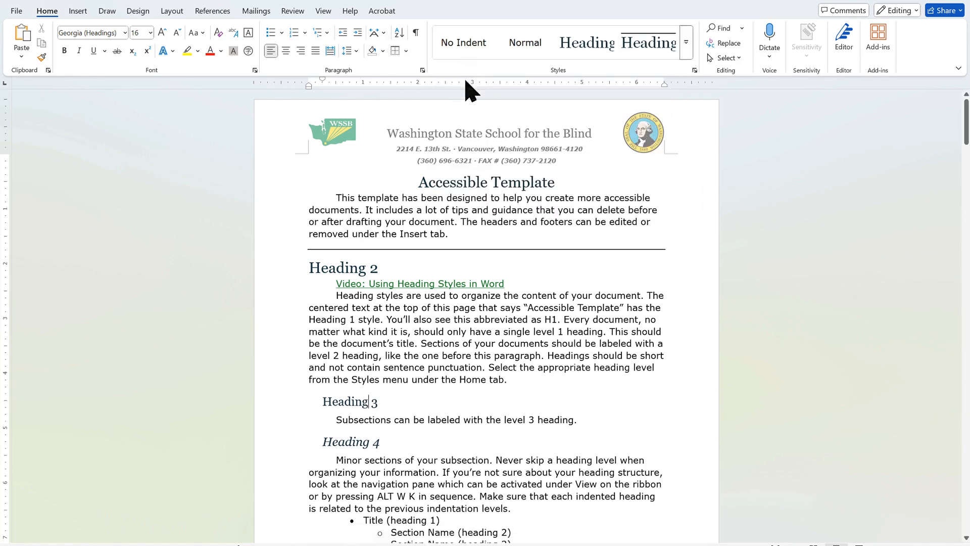
# Apply outside borders to the "When preparing a document for printing" paragraph in the Links section.
pyautogui.click(665, 417)
pyautogui.scroll(-15, 665, 417)
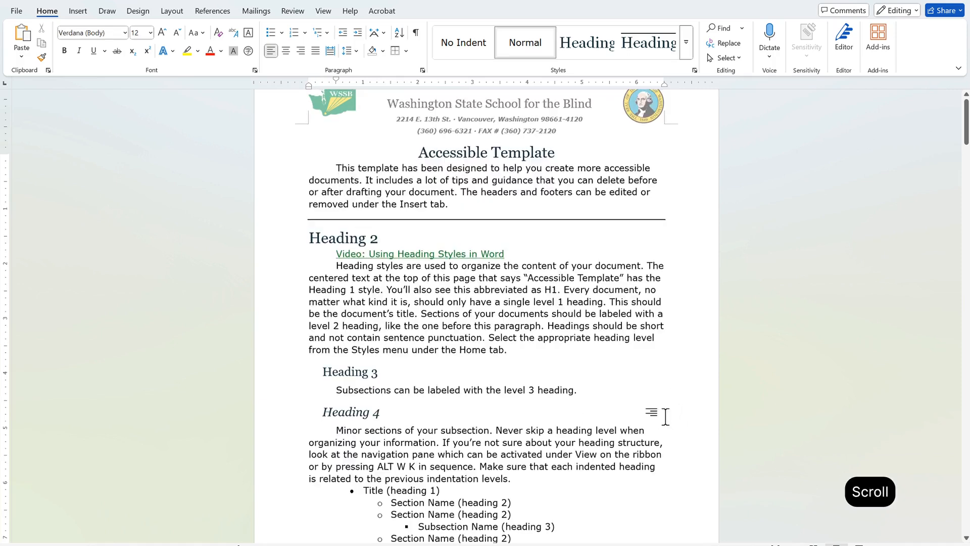
pyautogui.moveTo(329, 343); pyautogui.dragTo(650, 377)
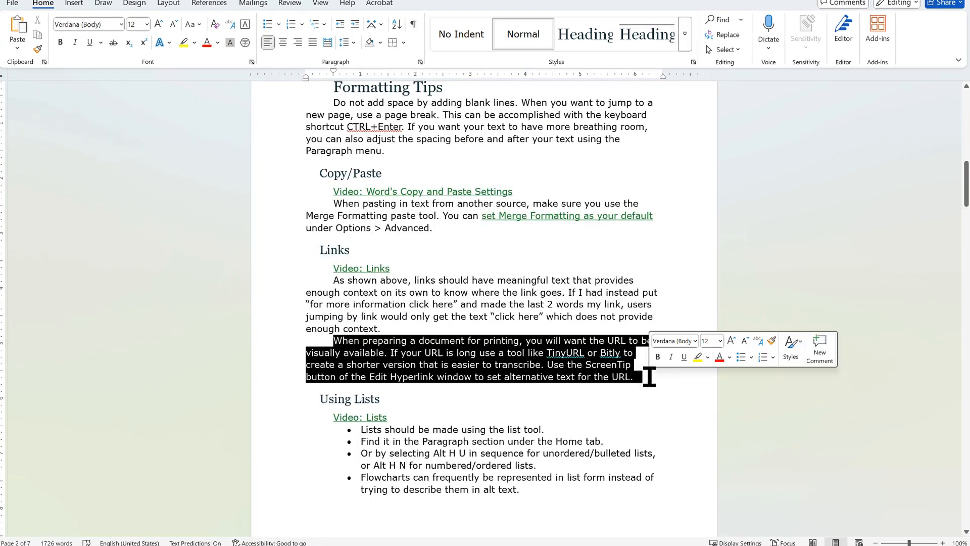
pyautogui.click(404, 43)
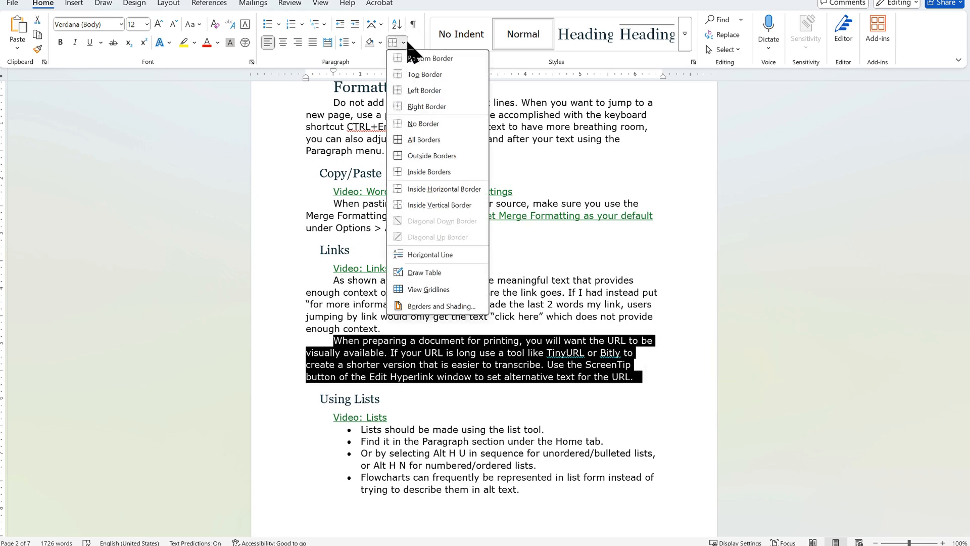
pyautogui.click(448, 156)
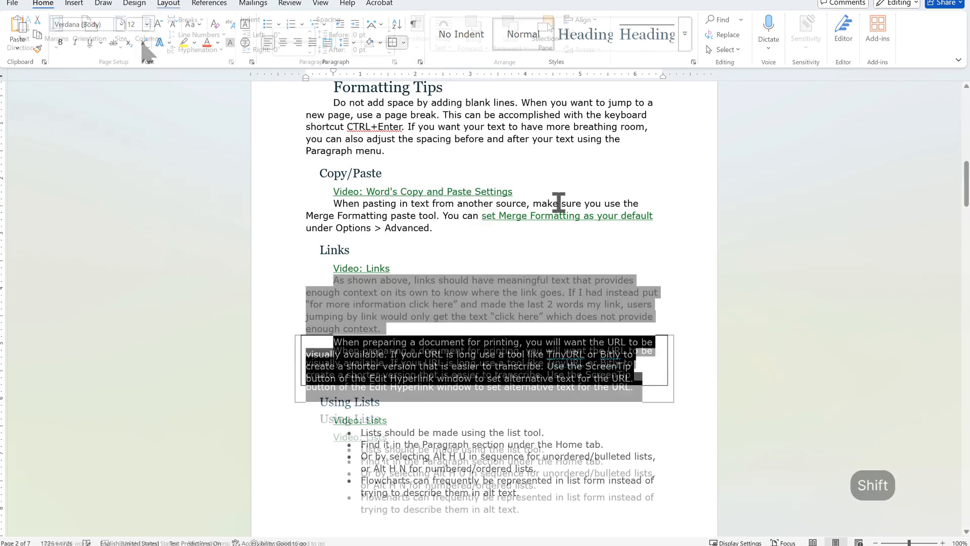
# Lay out the two Links section paragraphs in two columns.
pyautogui.click(145, 43)
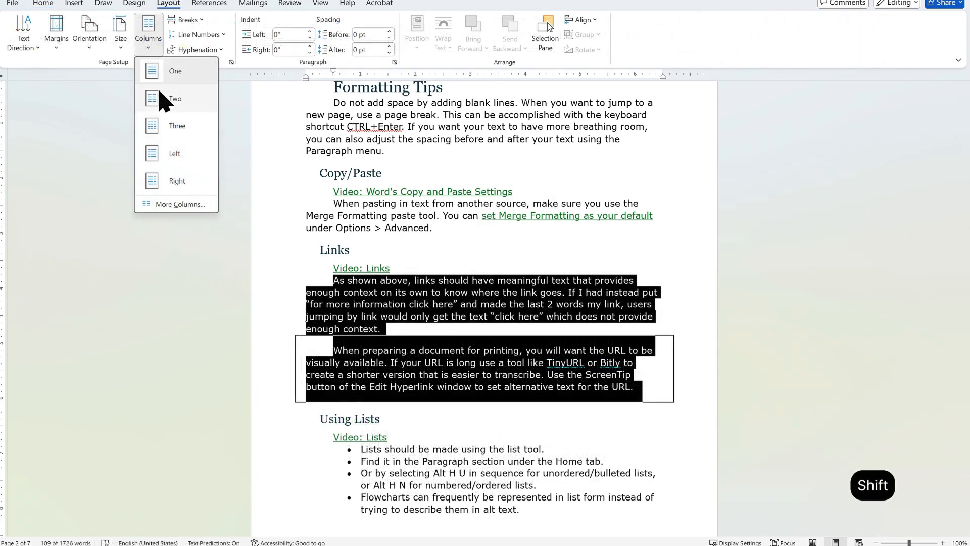
pyautogui.click(157, 98)
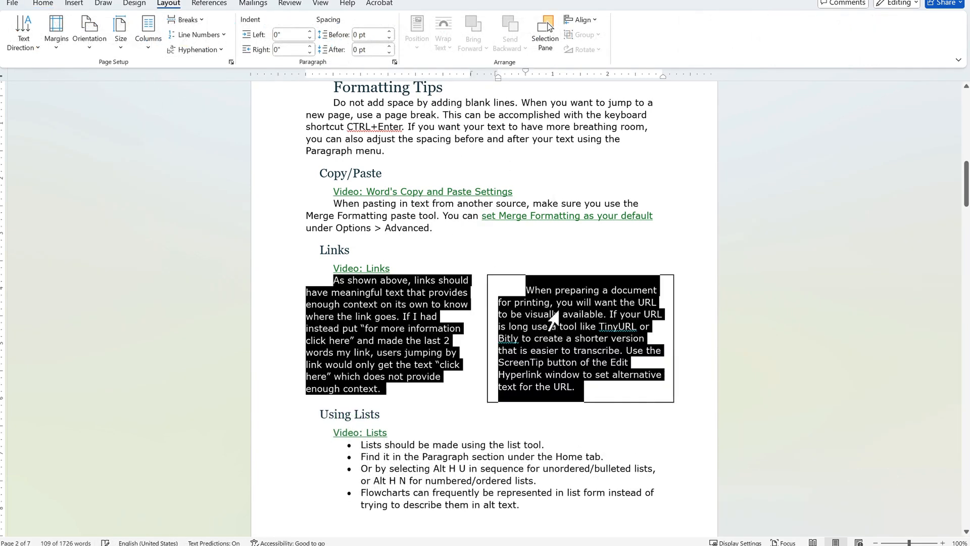
# Increase the spacing before the boxed printing paragraph by three increments.
pyautogui.click(550, 324)
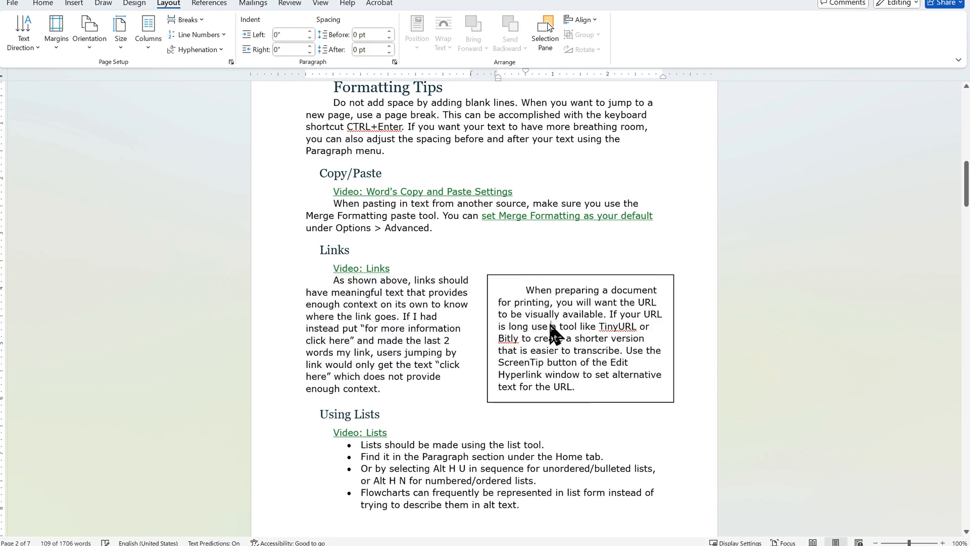
pyautogui.click(364, 33)
pyautogui.press('Up')
pyautogui.press('Up')
pyautogui.press('Up')
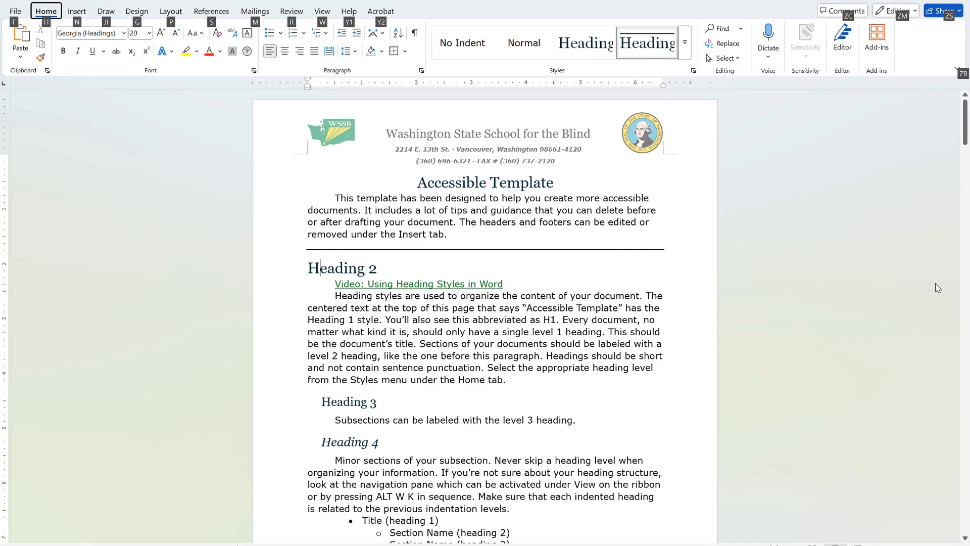
# Open the Heading 2 style for modification from the style gallery.
pyautogui.press('h')
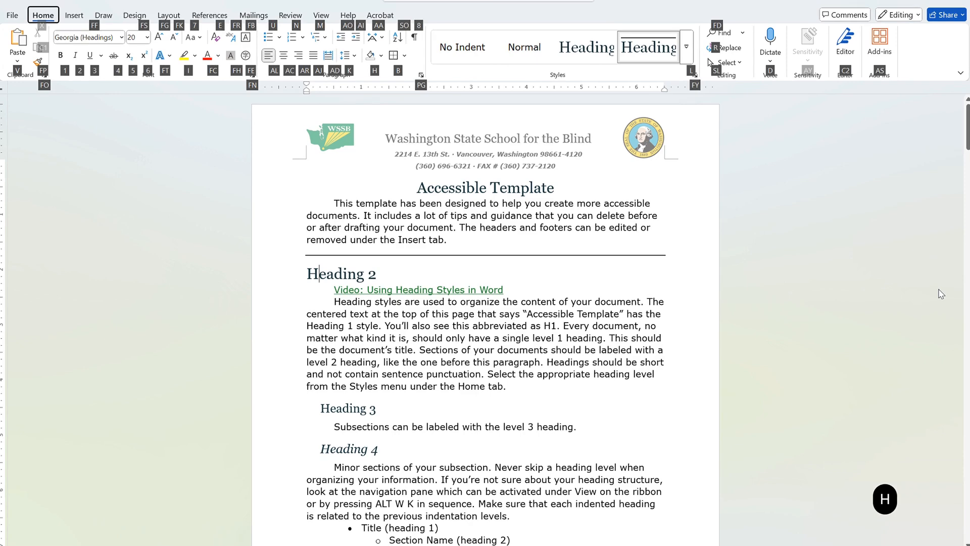
pyautogui.press('l')
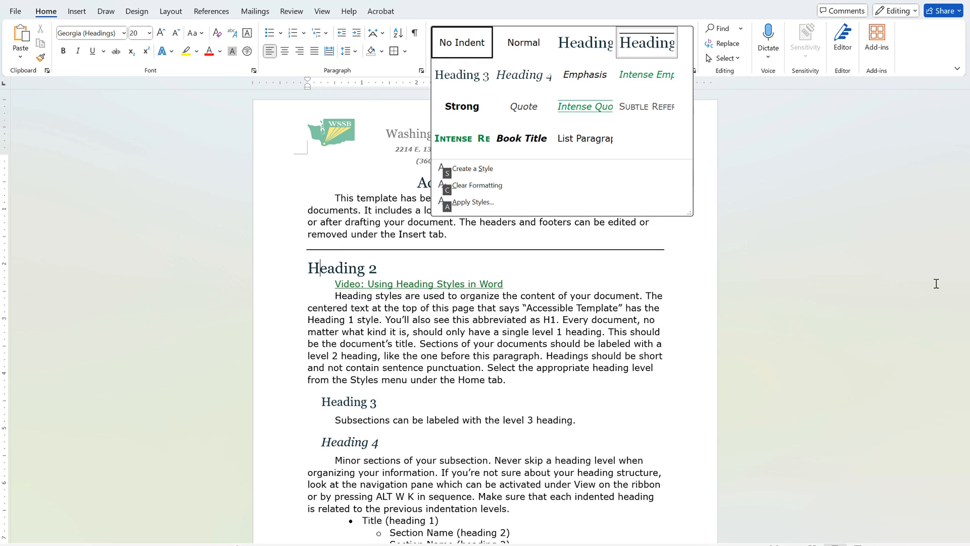
pyautogui.press('Right')
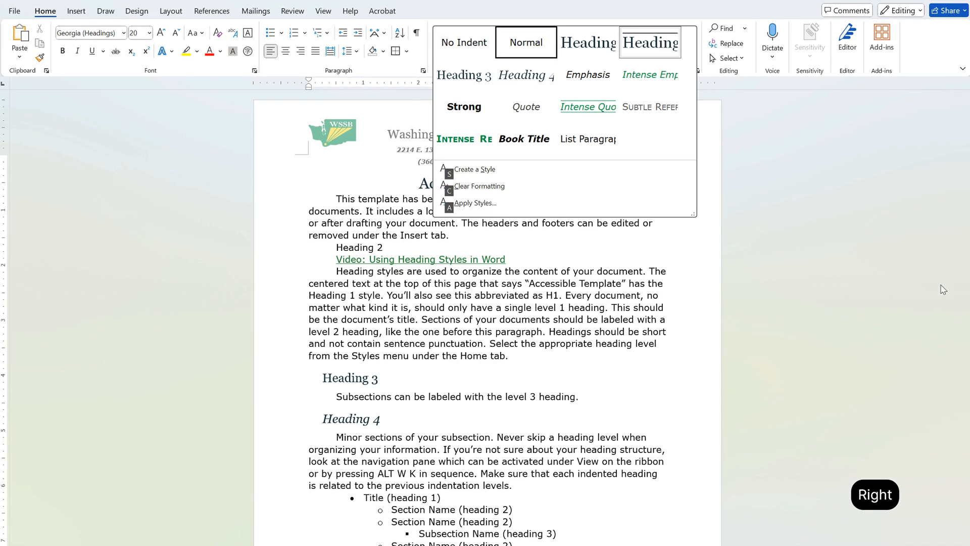
pyautogui.press('Right')
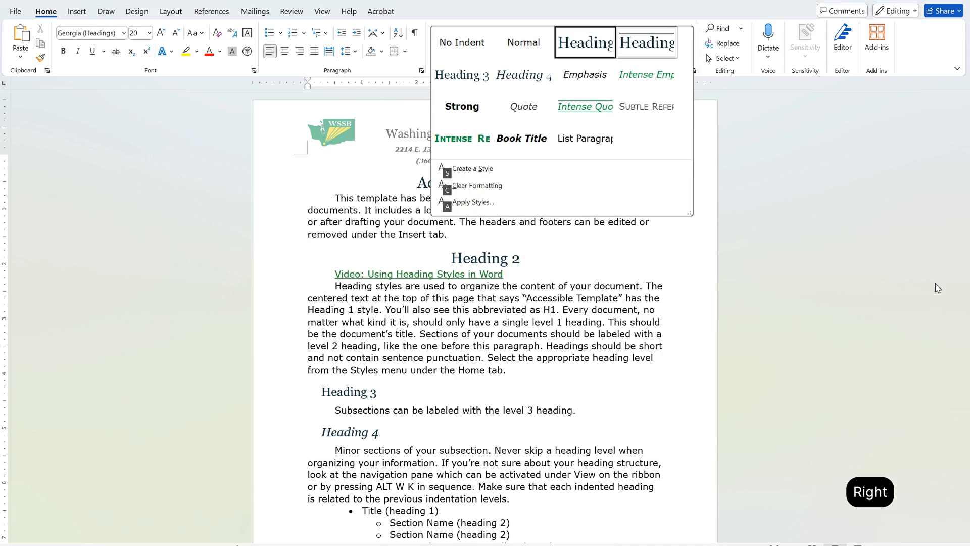
pyautogui.press('Right')
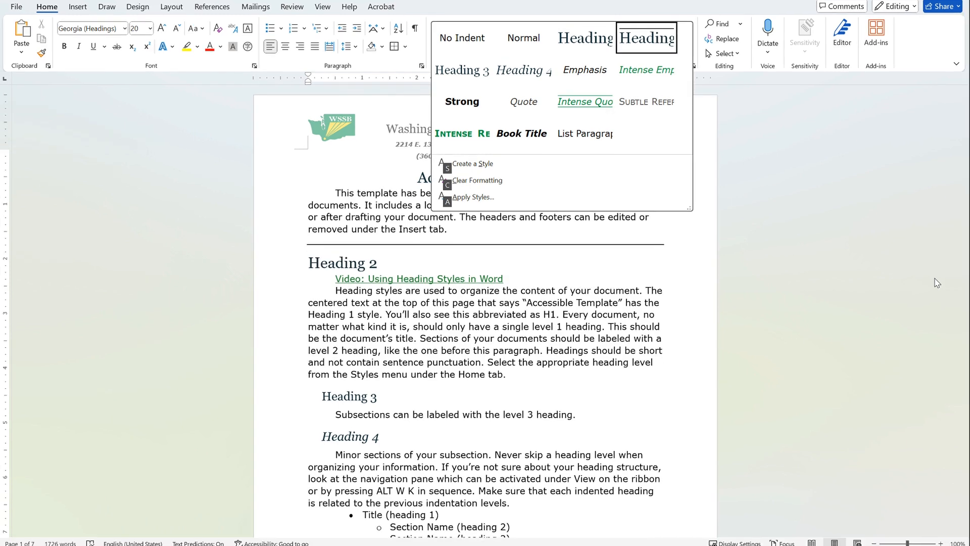
pyautogui.hotkey('shift', 'F10')
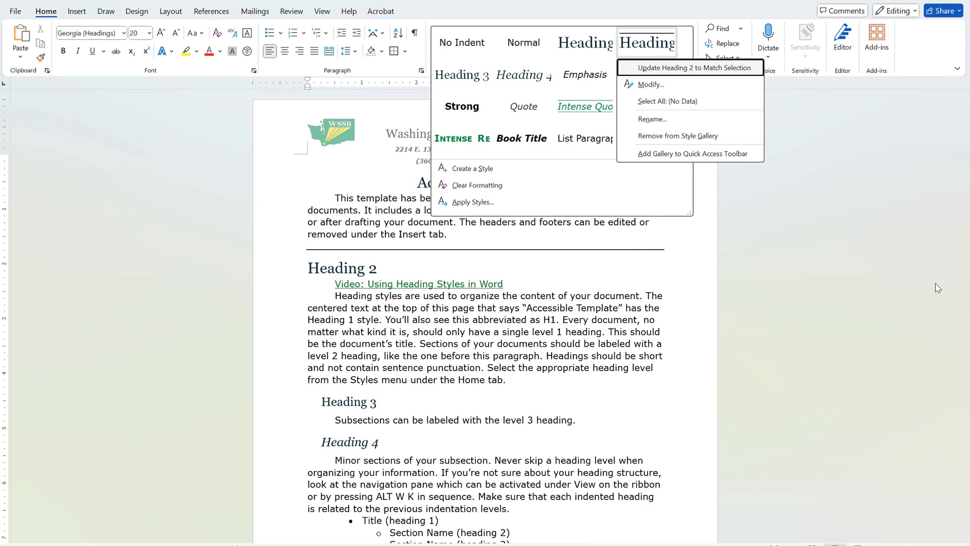
pyautogui.press('Down')
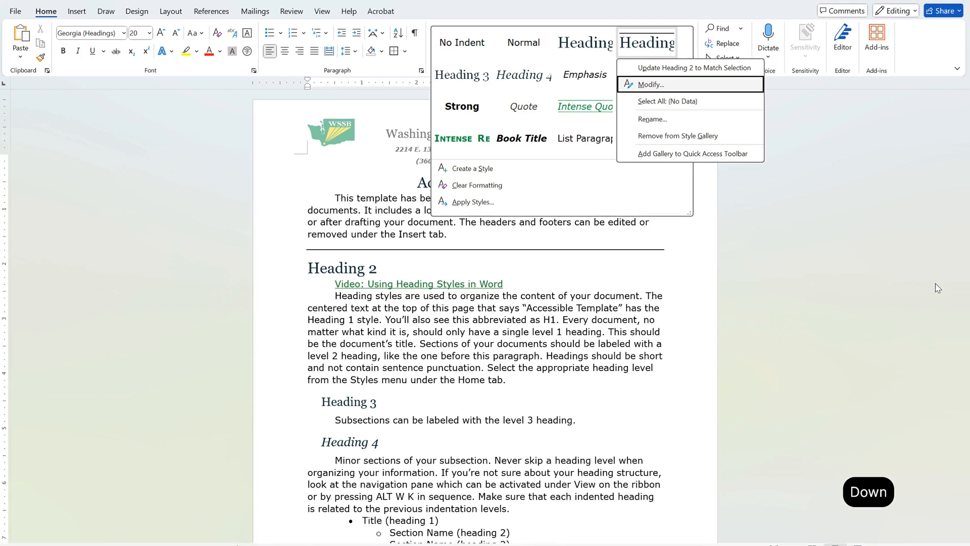
pyautogui.press('Return')
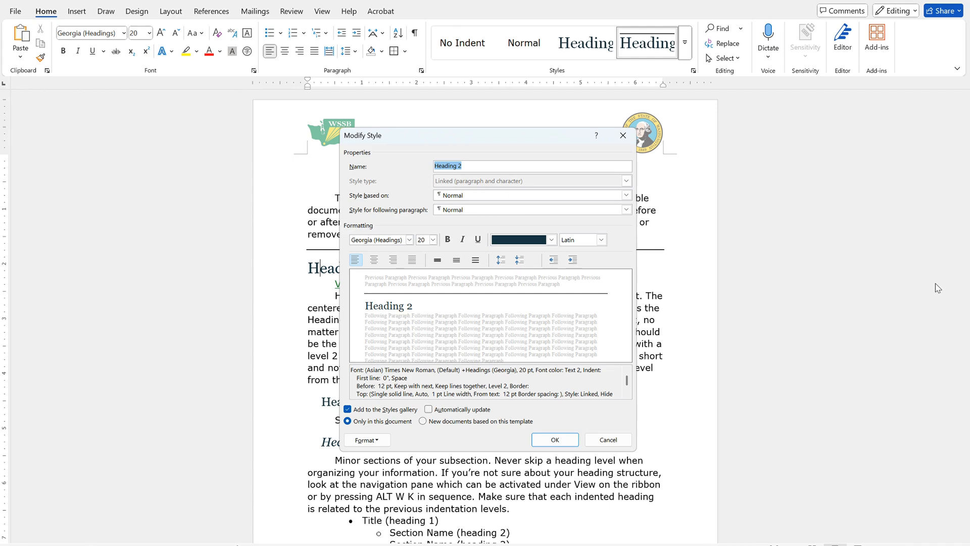
# Copy the full formatting description of the Heading 2 style from the Modify Style dialog.
pyautogui.press('shift')
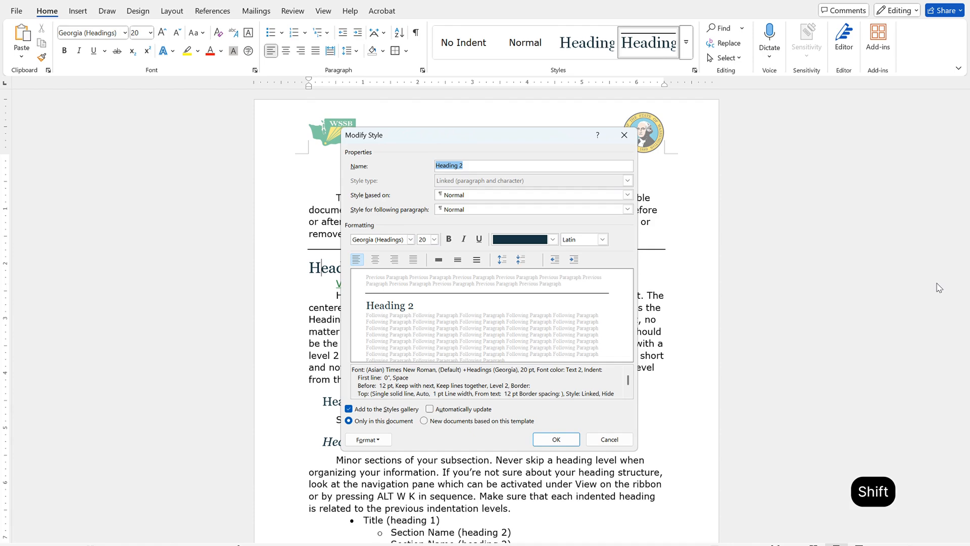
pyautogui.hotkey('shift', 'Tab')
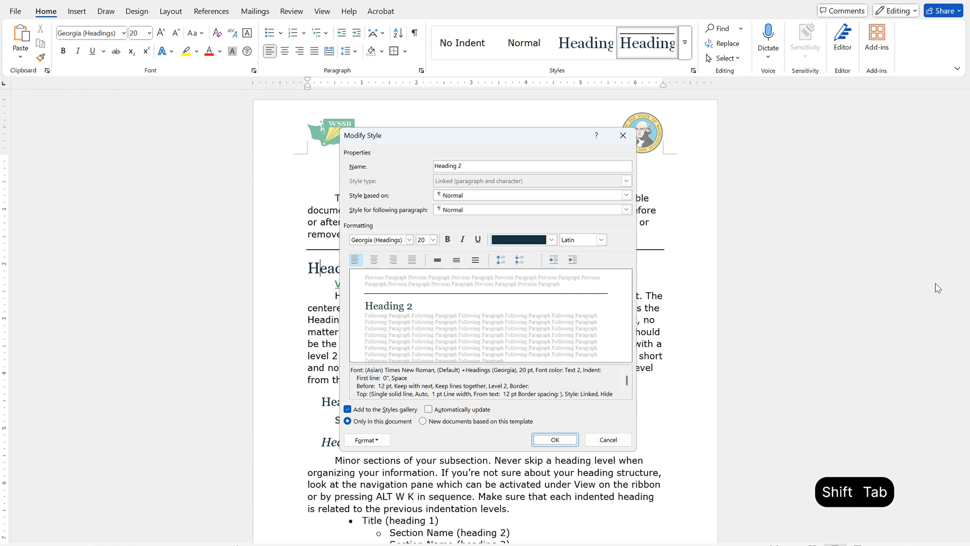
pyautogui.hotkey('shift', 'Tab')
pyautogui.hotkey('shift', 'Tab')
pyautogui.hotkey('shift', 'Tab')
pyautogui.hotkey('shift', 'Tab')
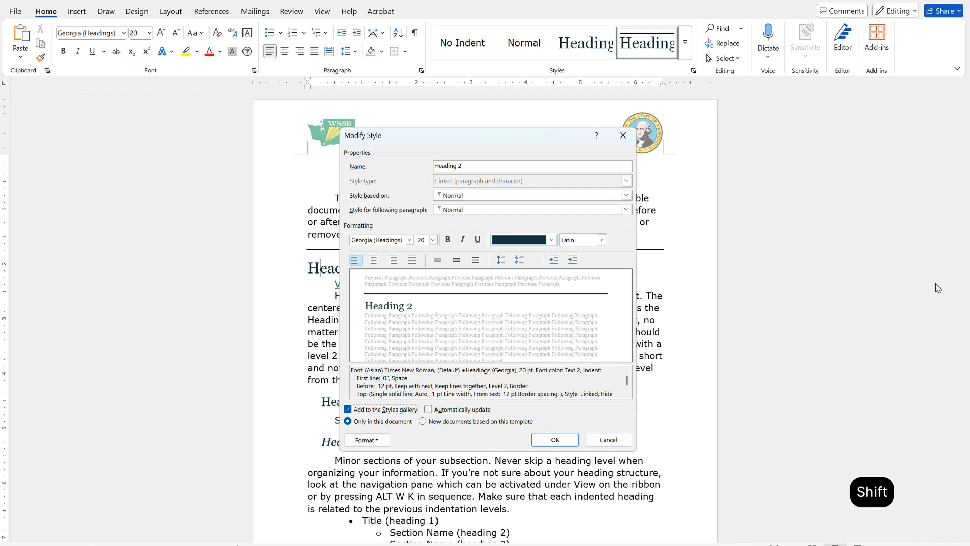
pyautogui.hotkey('shift', 'Tab')
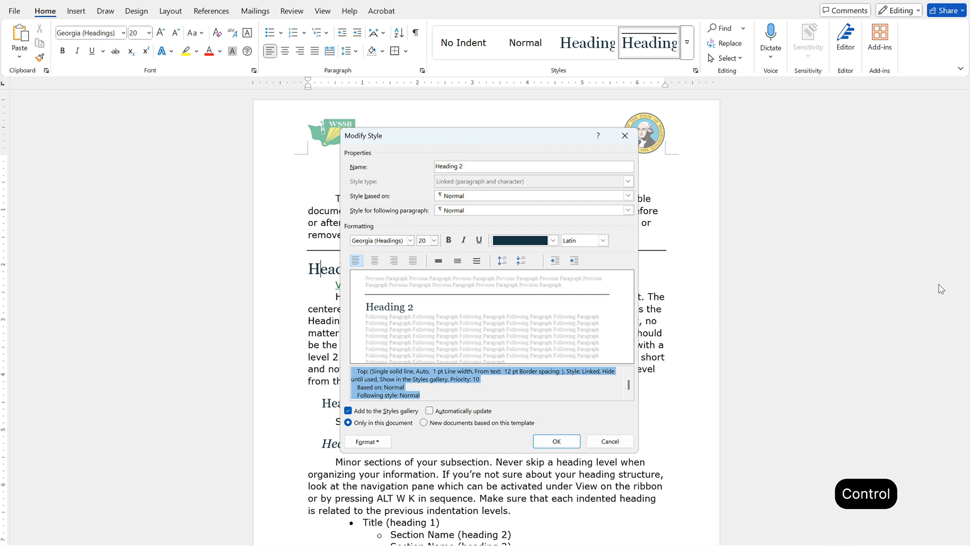
pyautogui.hotkey('ctrl', 'a')
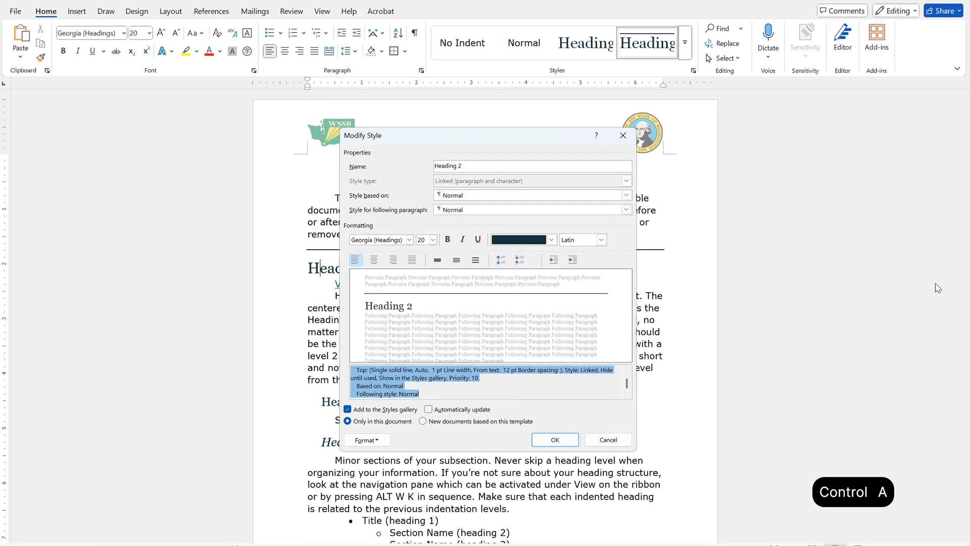
pyautogui.press('Down')
pyautogui.hotkey('ctrl', 'a')
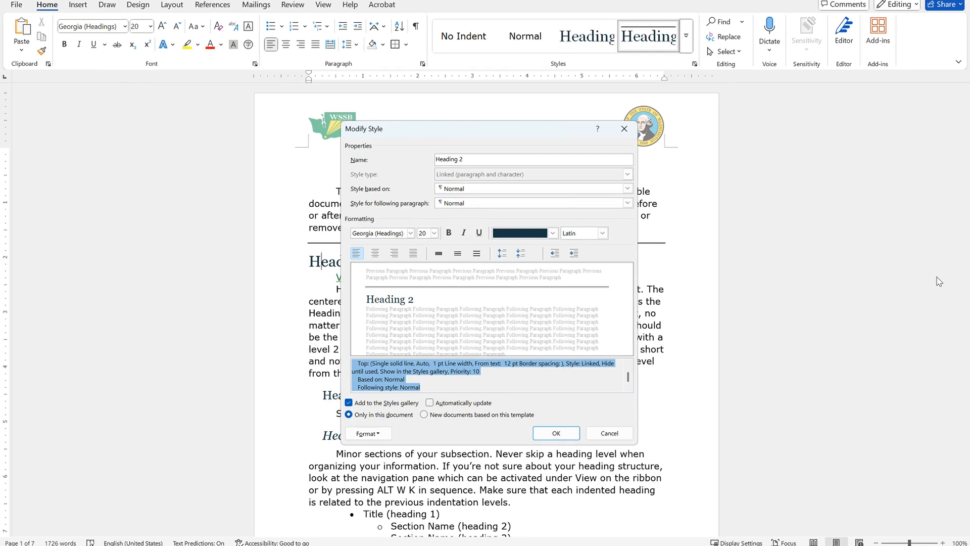
pyautogui.hotkey('ctrl', 'c')
# Switch to Notepad, paste the copied style description and go to its line describing the top border.
pyautogui.hotkey('alt', 'Tab')
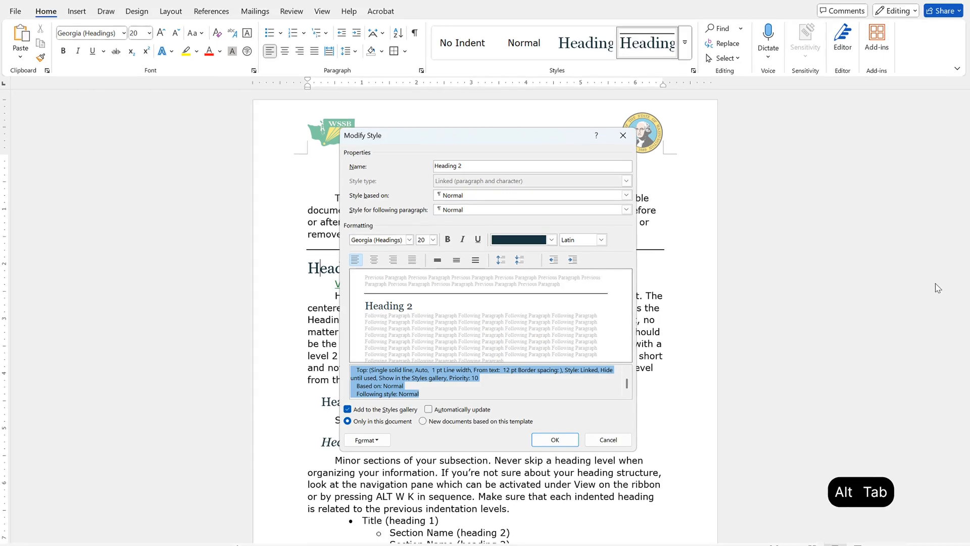
pyautogui.hotkey('alt', 'Tab')
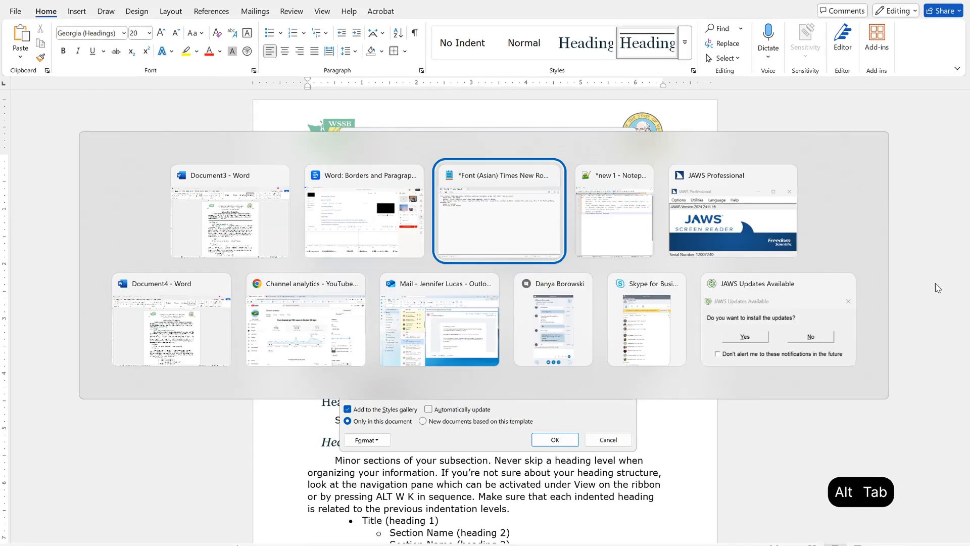
pyautogui.hotkey('ctrl', 'v')
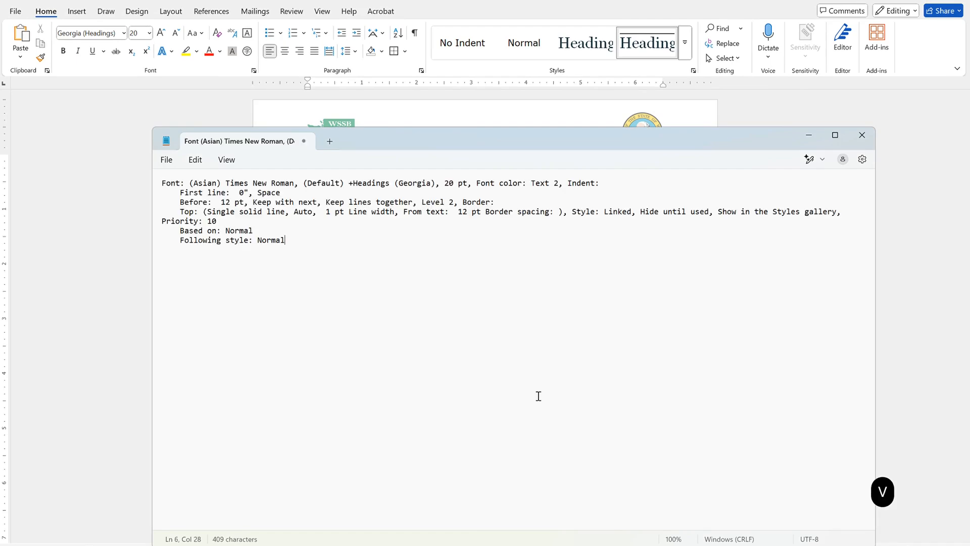
pyautogui.press('Up')
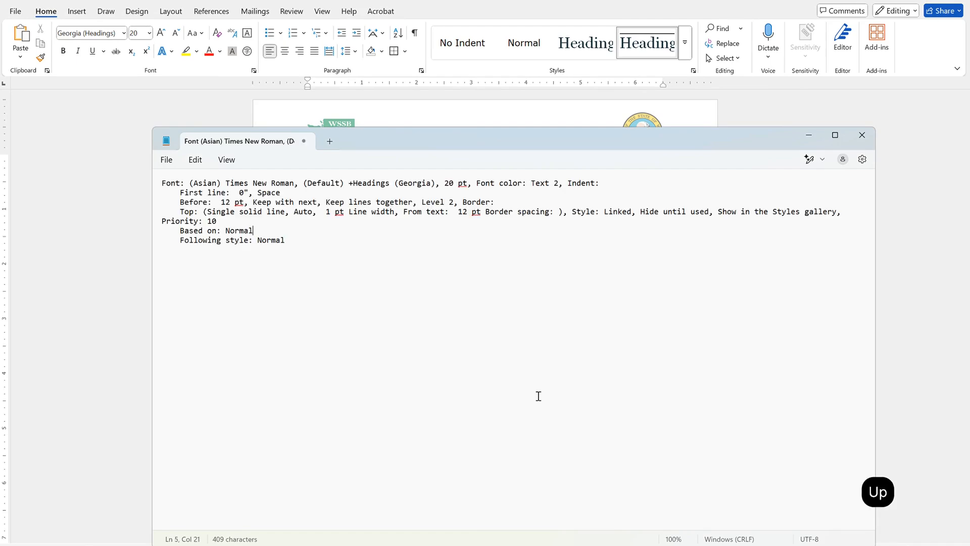
pyautogui.press('Up')
pyautogui.press('Up')
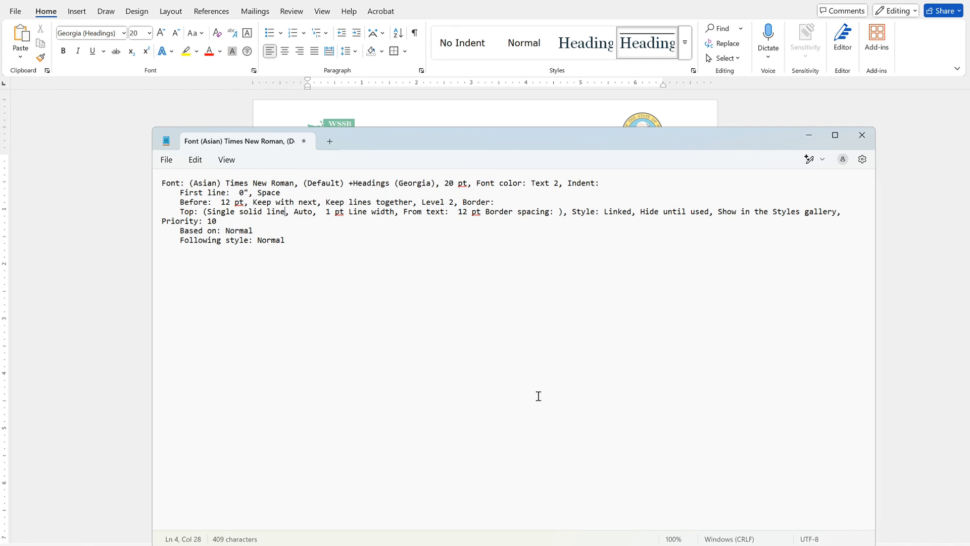
pyautogui.press('ctrl')
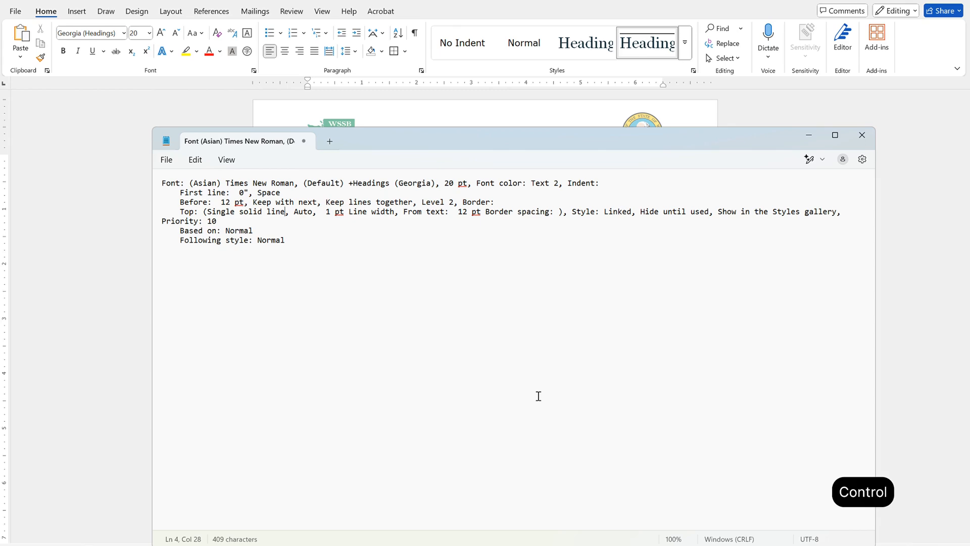